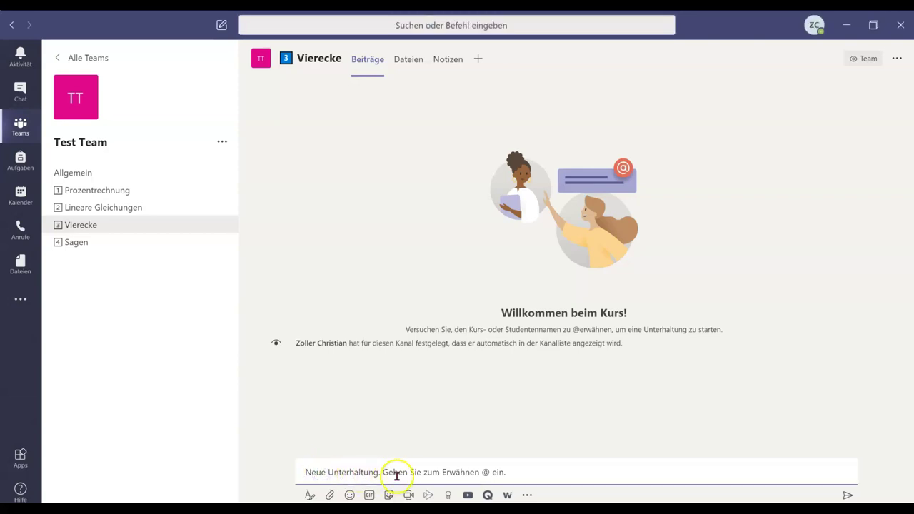
left_click(330, 496)
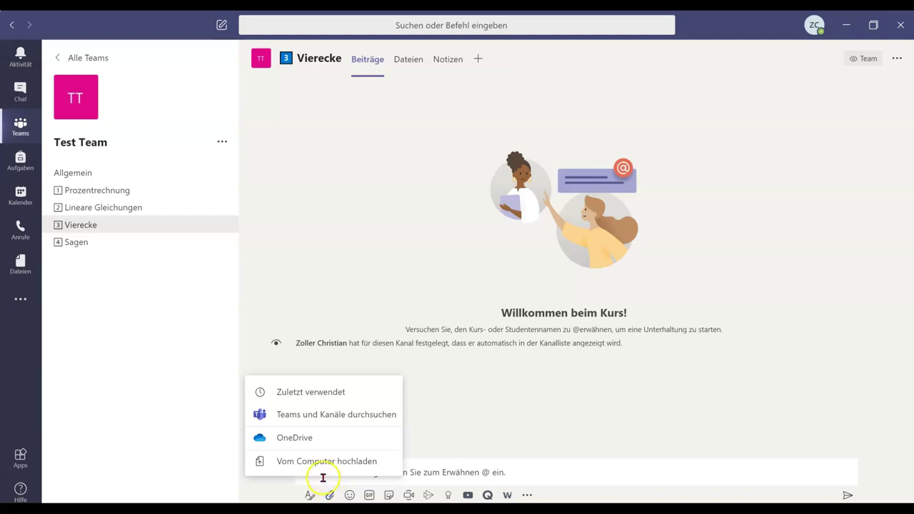
left_click(298, 438)
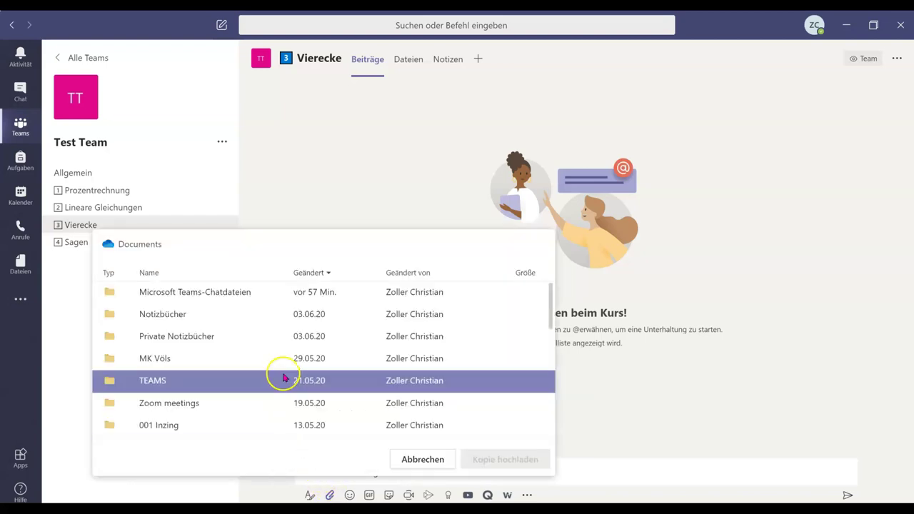
scroll(200, 402, "down", 1)
scroll(200, 402, "down", 3)
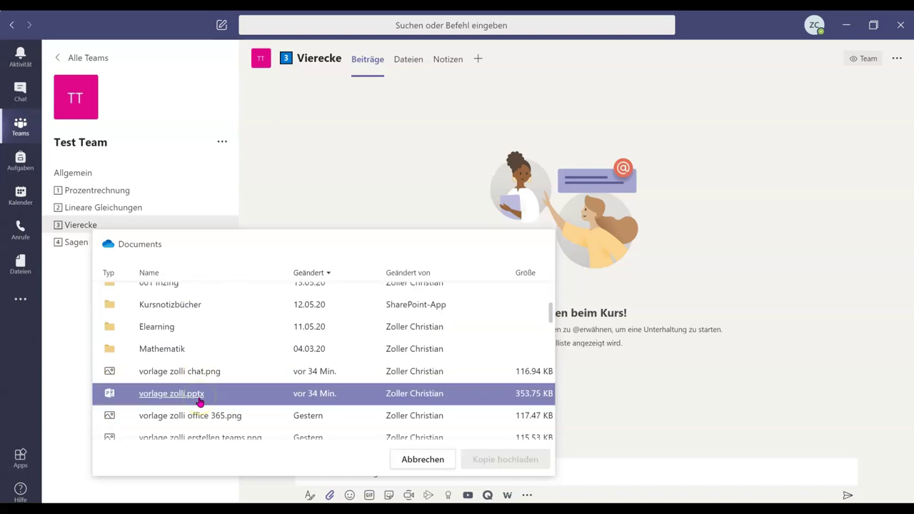
left_click(170, 348)
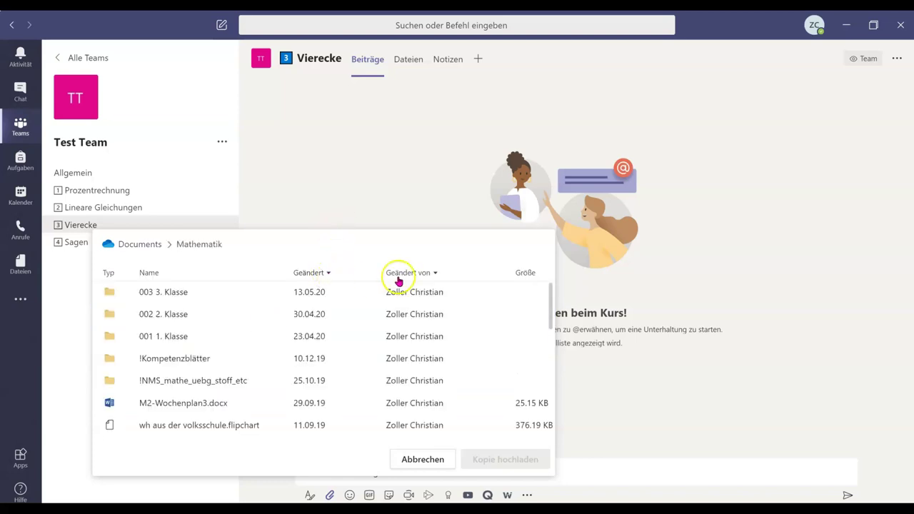
left_click(310, 272)
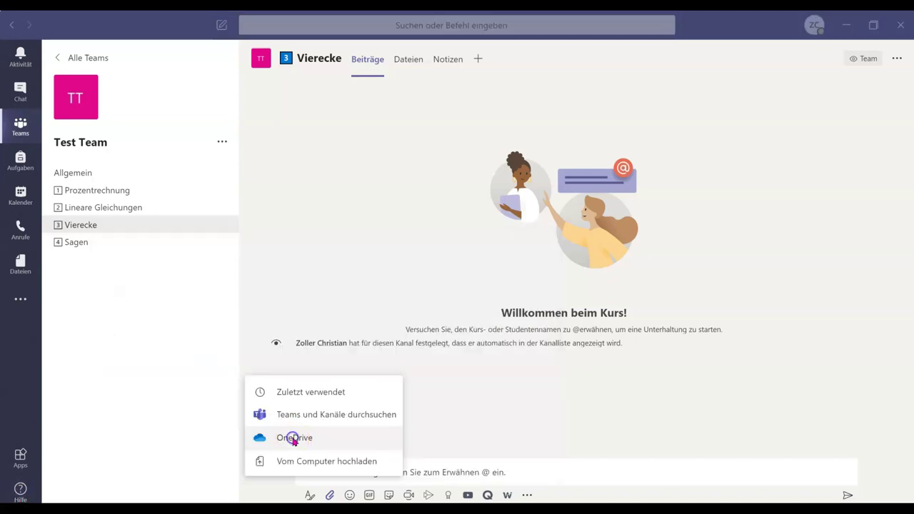
Attach a copy of Besondere Vierecke.pdf from the OneDrive folder Mathematik > Arbeitsblätter Vierecke to the new Vierecke channel post
left_click(294, 439)
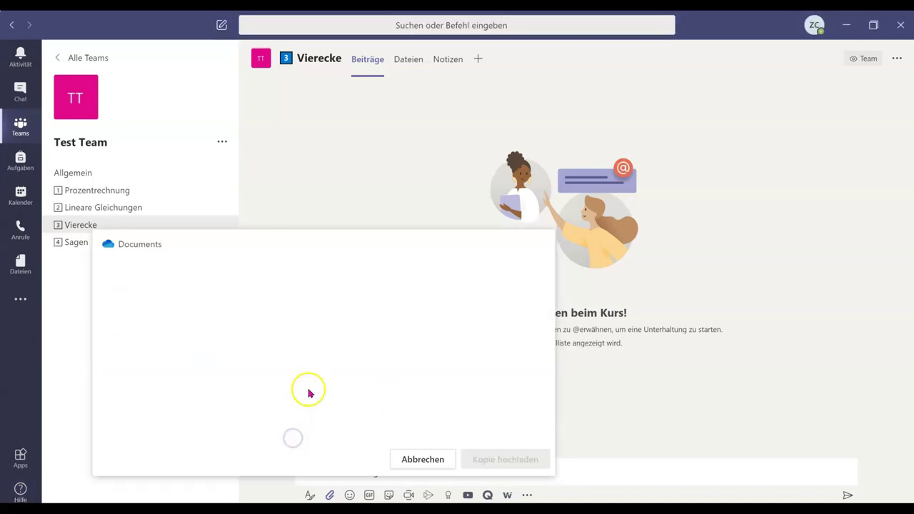
scroll(176, 385, "down", 3)
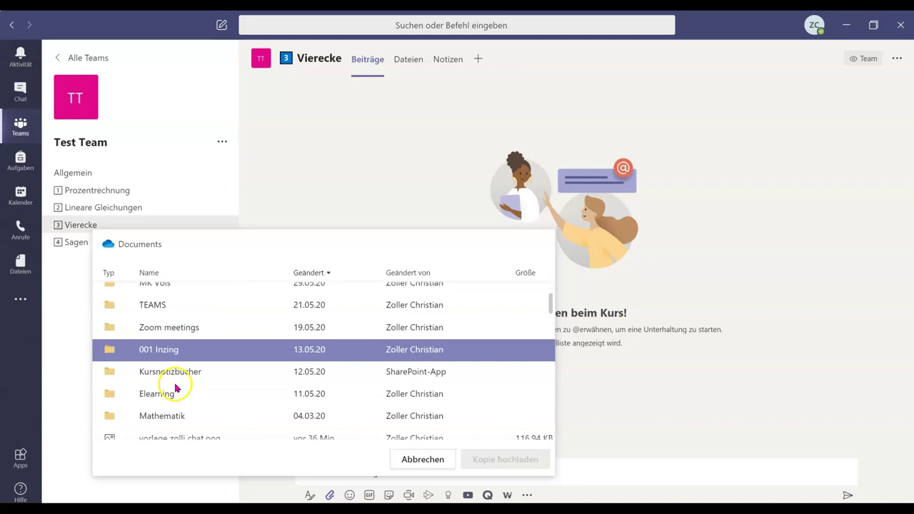
left_click(176, 381)
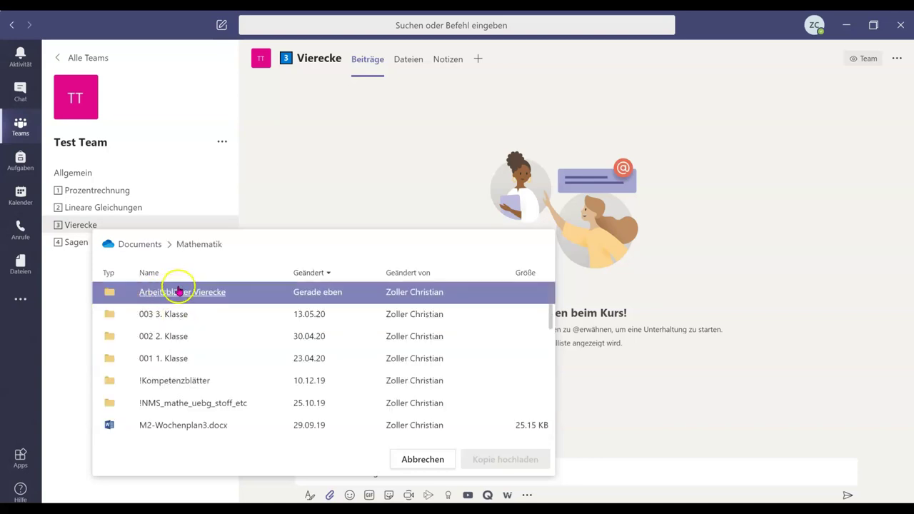
left_click(180, 293)
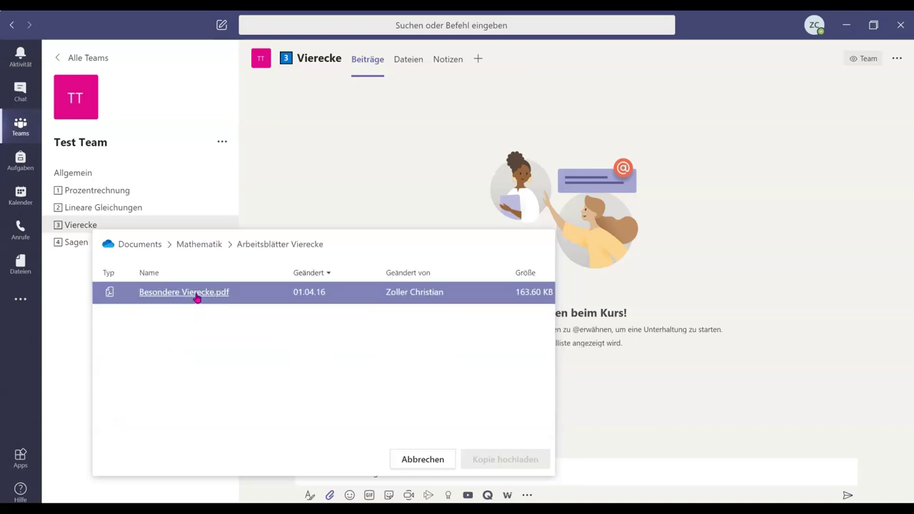
left_click(197, 298)
left_click(504, 459)
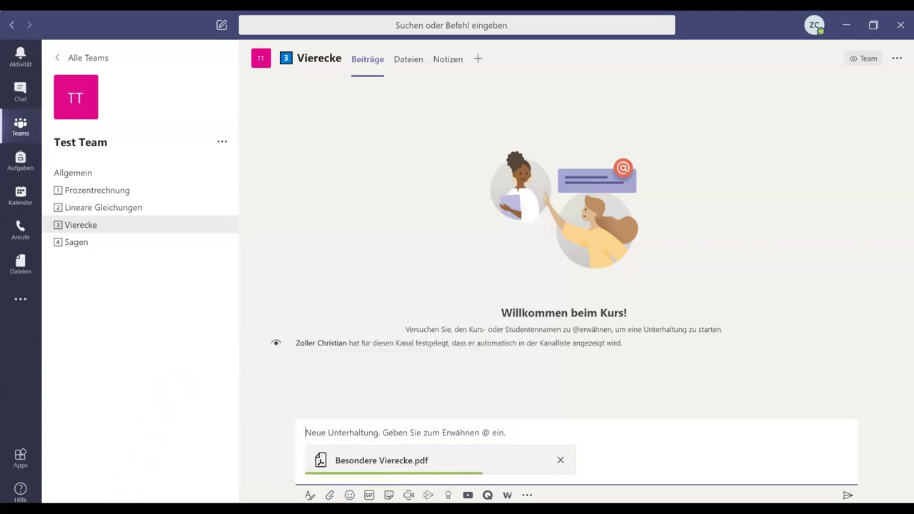
left_click(312, 432)
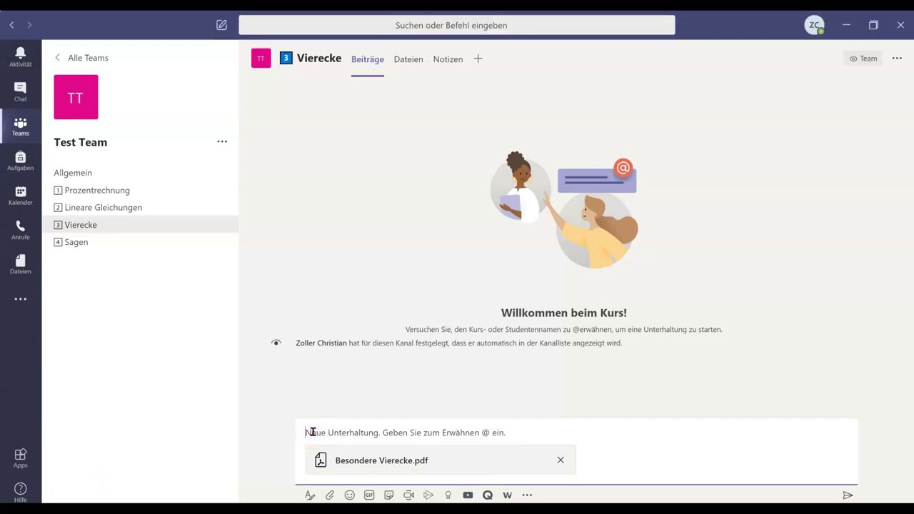
type("Liebes")
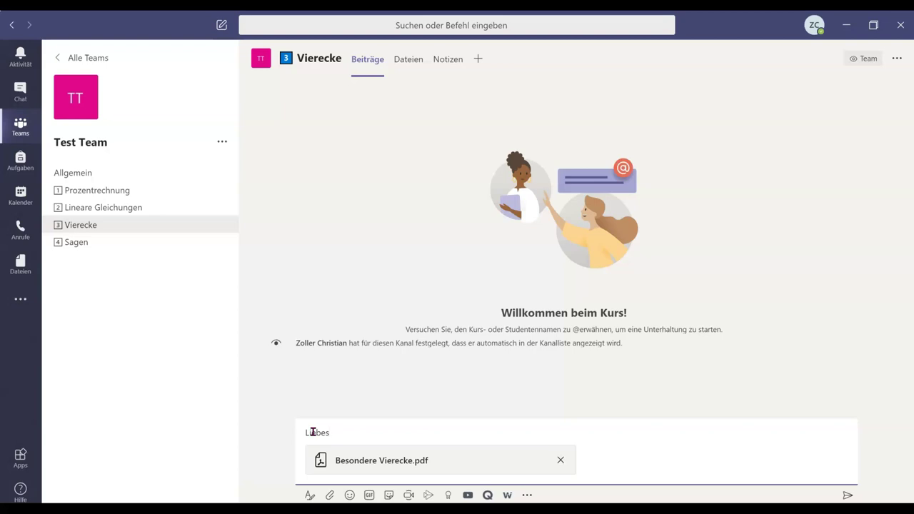
type(" @t")
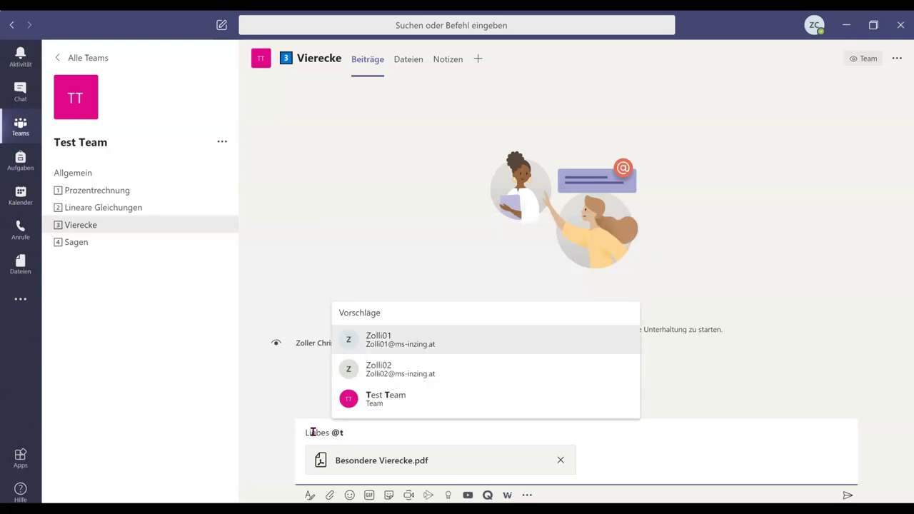
left_click(403, 398)
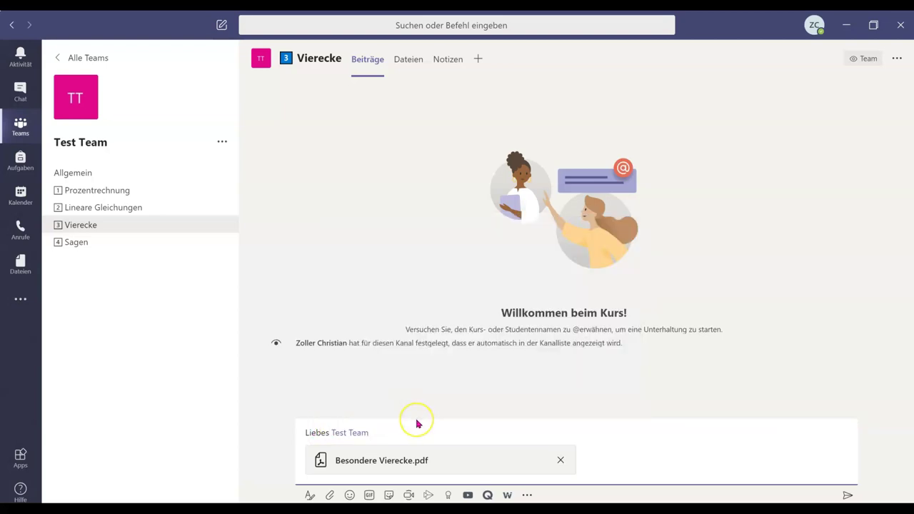
type("Drucke dieses Arbeitsblatt aus, klebe es in dein Schulübungsheft und benenne die Vierecke.")
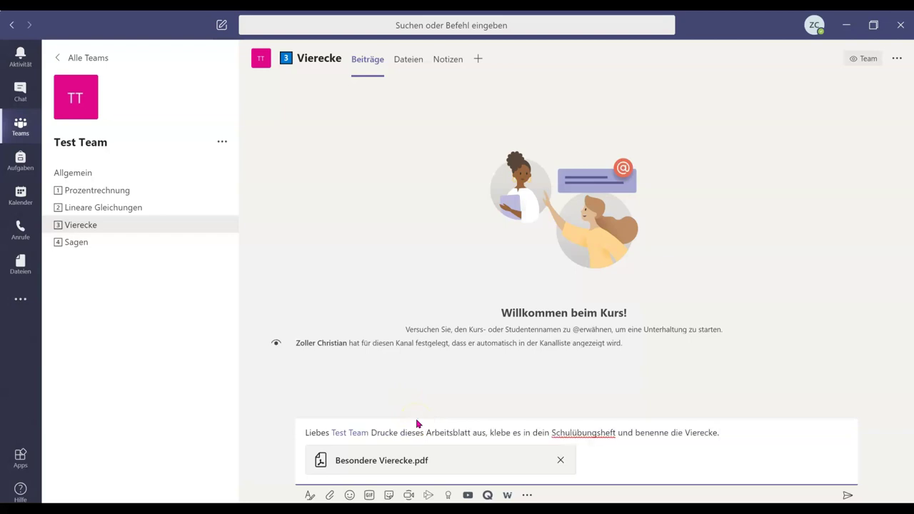
left_click(692, 461)
left_click(848, 494)
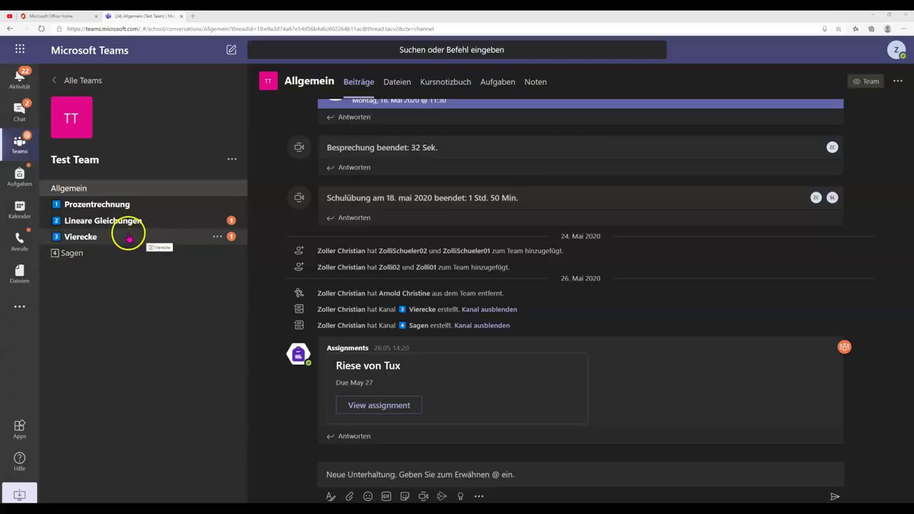
In the student's browser session, give the worksheet post in the Vierecke channel a thumbs-up and open the channel's files
left_click(123, 237)
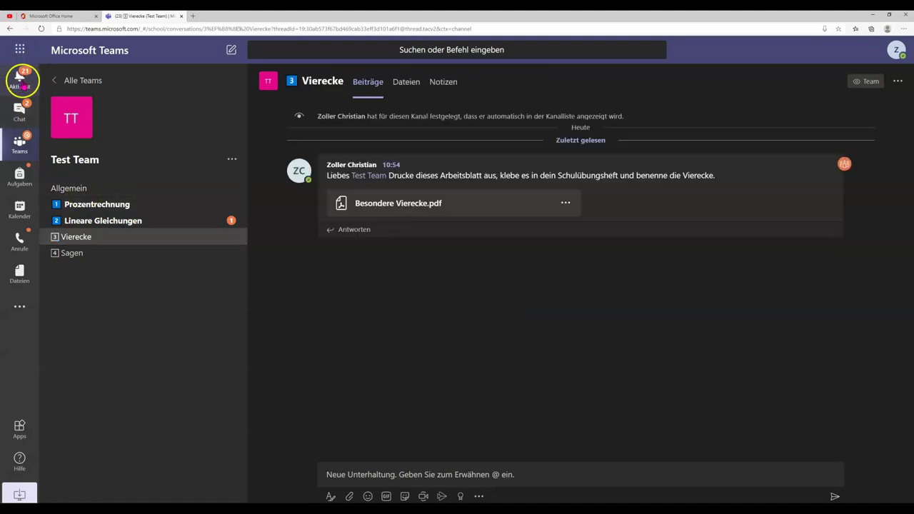
mouse_move(226, 238)
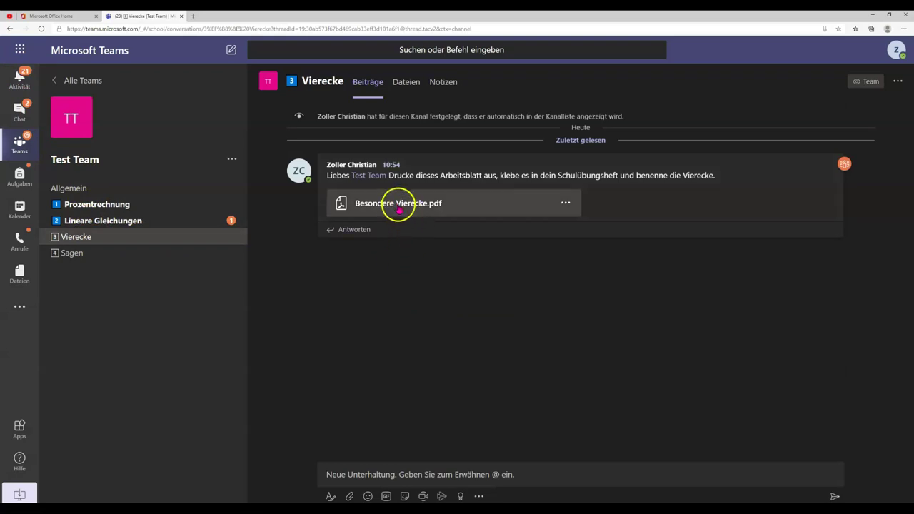
left_click(565, 204)
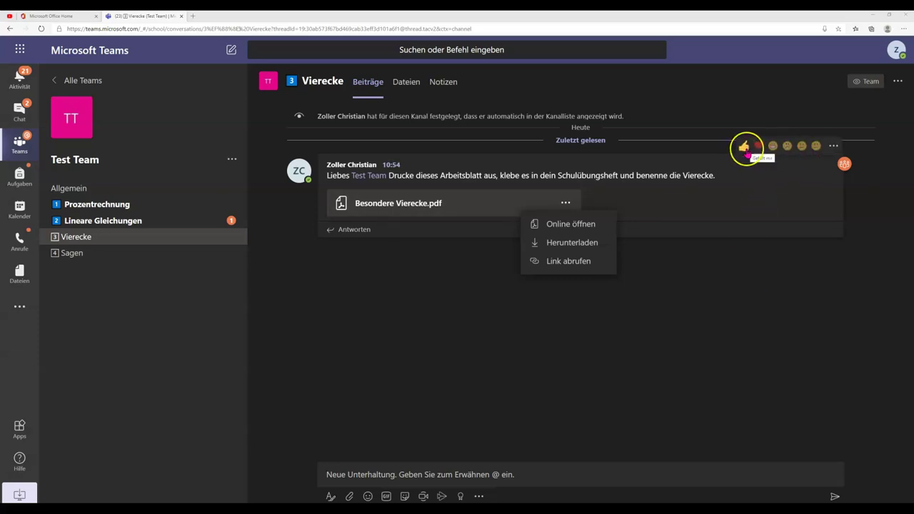
left_click(746, 150)
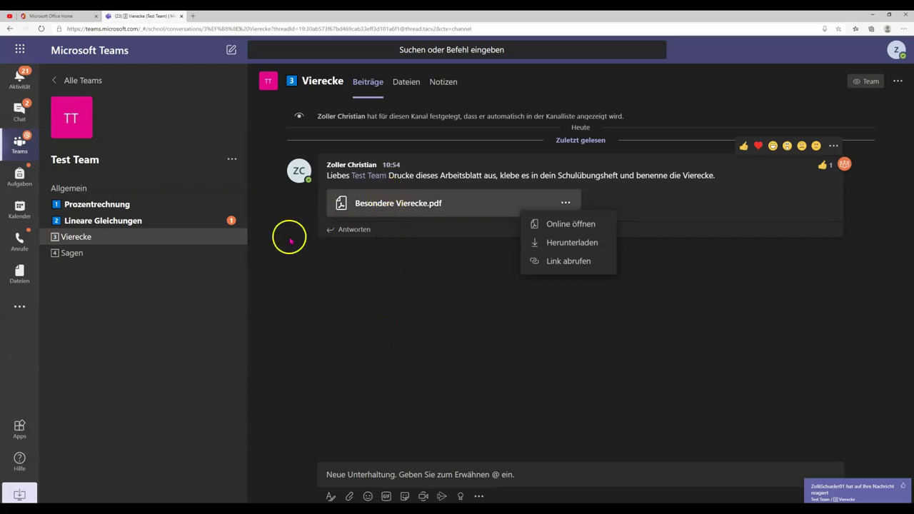
left_click(407, 82)
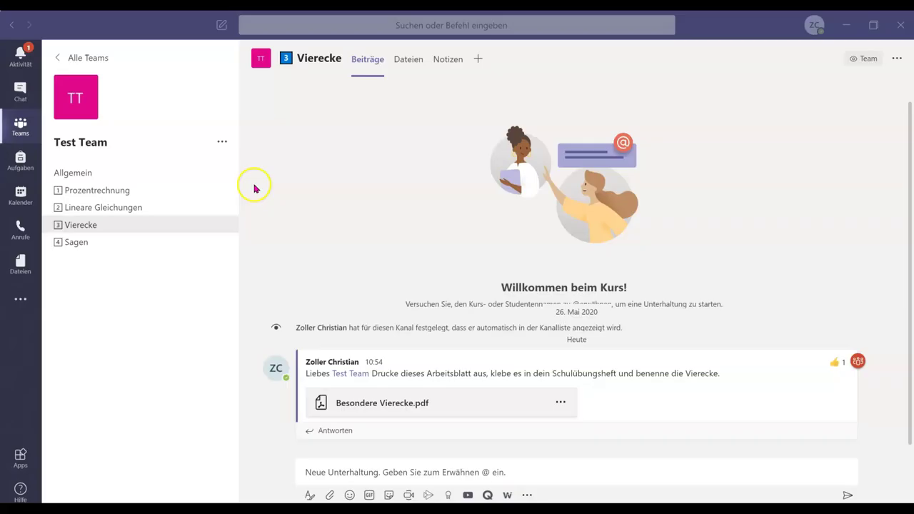
Back in the teacher's desktop app, open the Kursmaterialien folder in the Allgemein channel's files
left_click(87, 175)
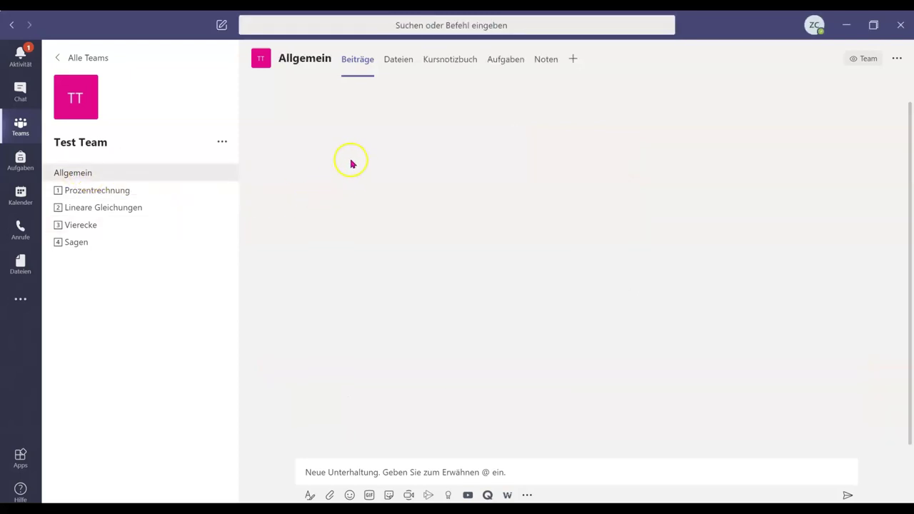
left_click(401, 61)
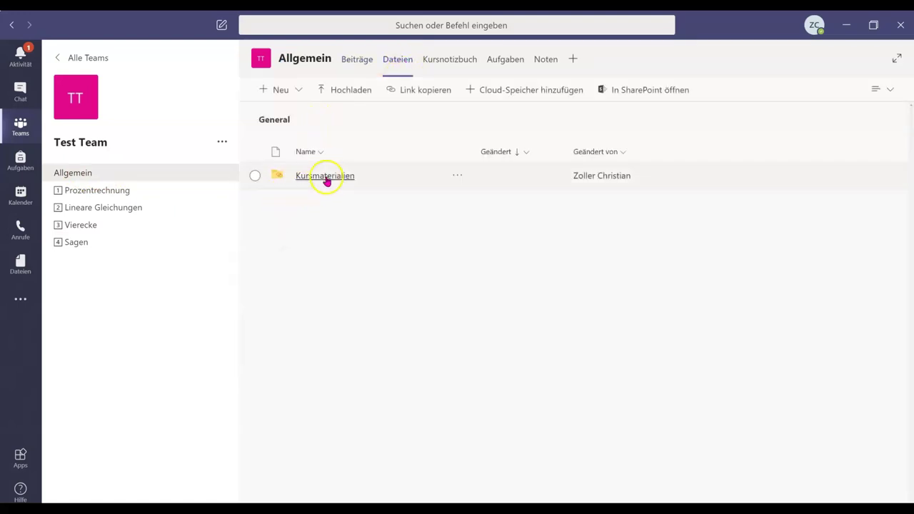
left_click(326, 177)
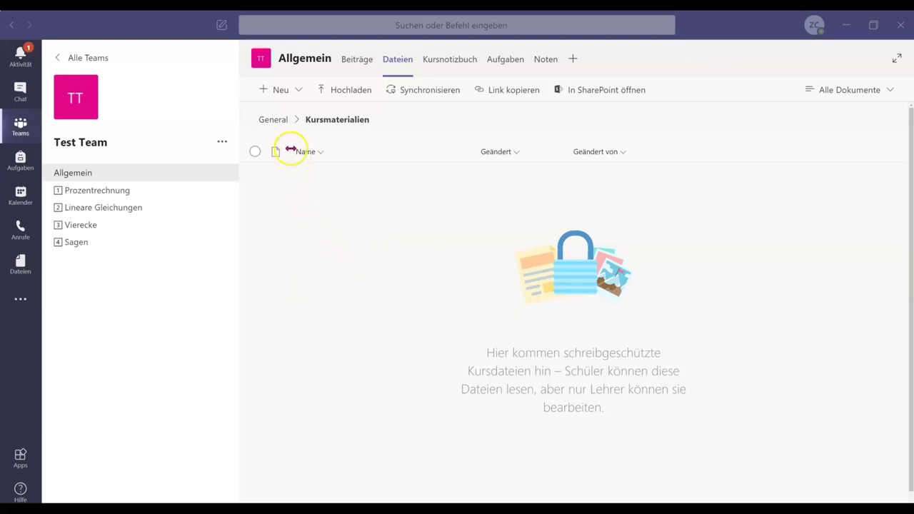
Create a folder named "01 Prozentrechnung" inside Kursmaterialien
left_click(274, 90)
left_click(290, 114)
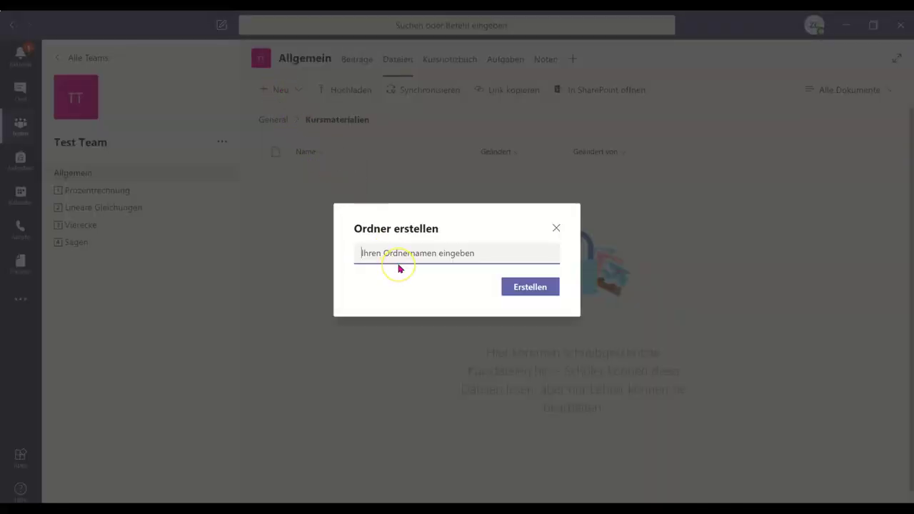
type("01")
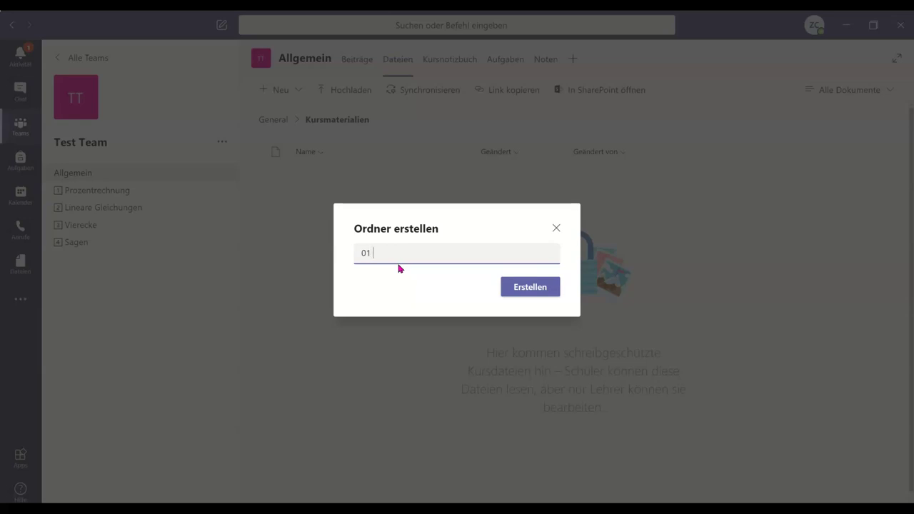
type("Prozentrechnung")
left_click(520, 287)
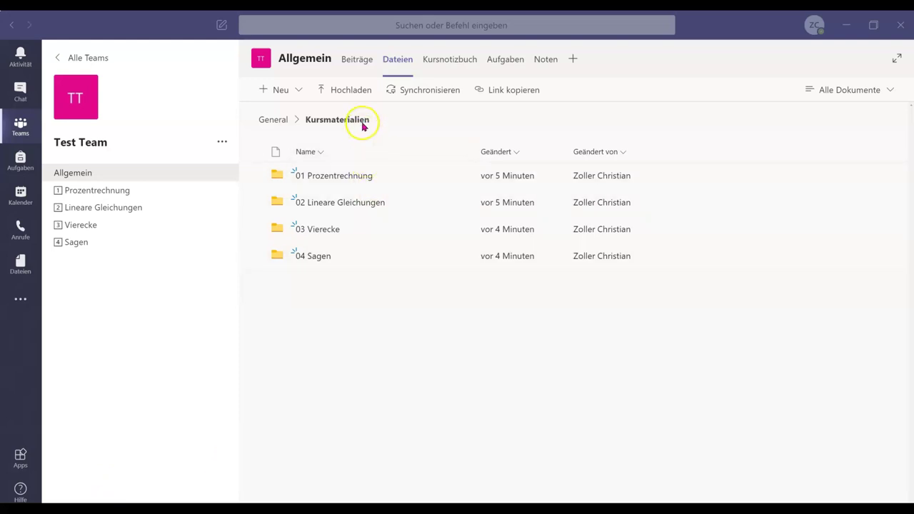
Upload the file 01 Zahlenstrahl bis 100 from the computer into the 03 Vierecke folder
left_click(320, 230)
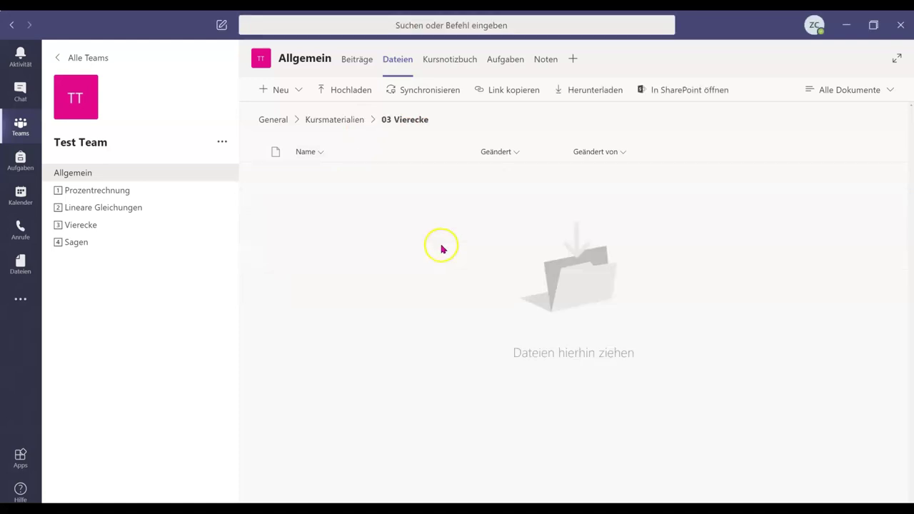
left_click(326, 93)
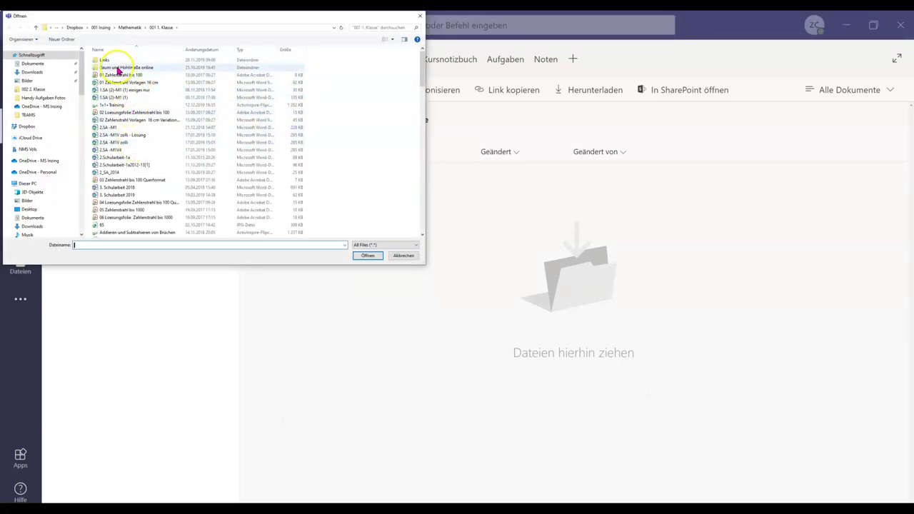
mouse_move(114, 75)
left_mouse_down()
mouse_move(125, 62)
mouse_move(237, 81)
mouse_move(521, 200)
mouse_move(569, 285)
left_mouse_up()
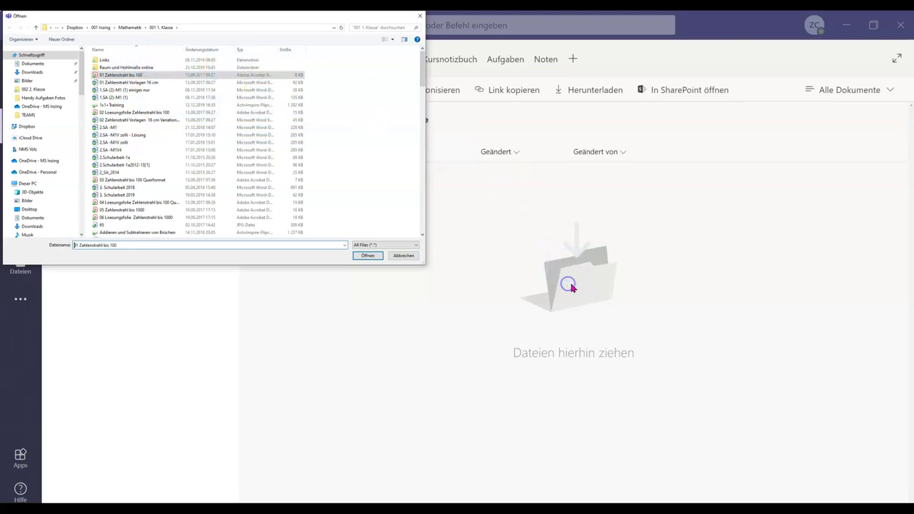
left_click(420, 16)
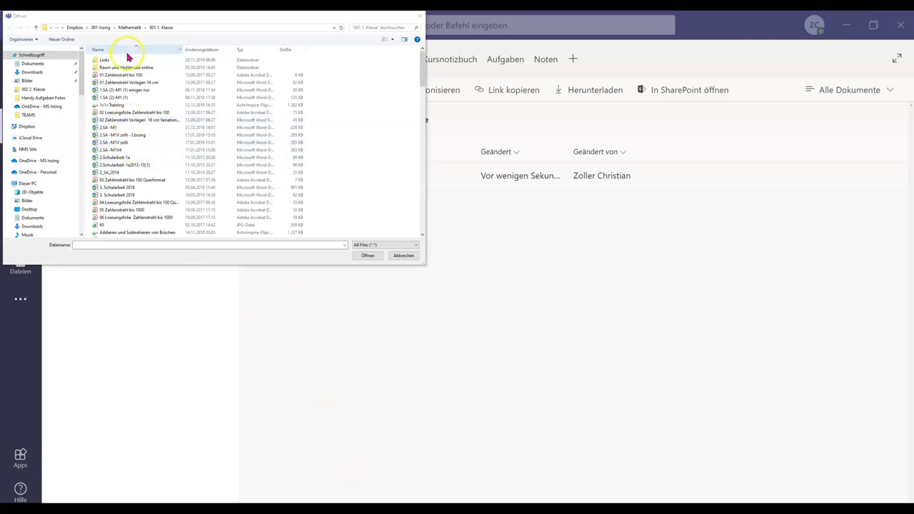
Upload the two folders Links and Raum und Hohlmaße online together into the 03 Vierecke folder
left_click_drag(300, 60, 300, 67)
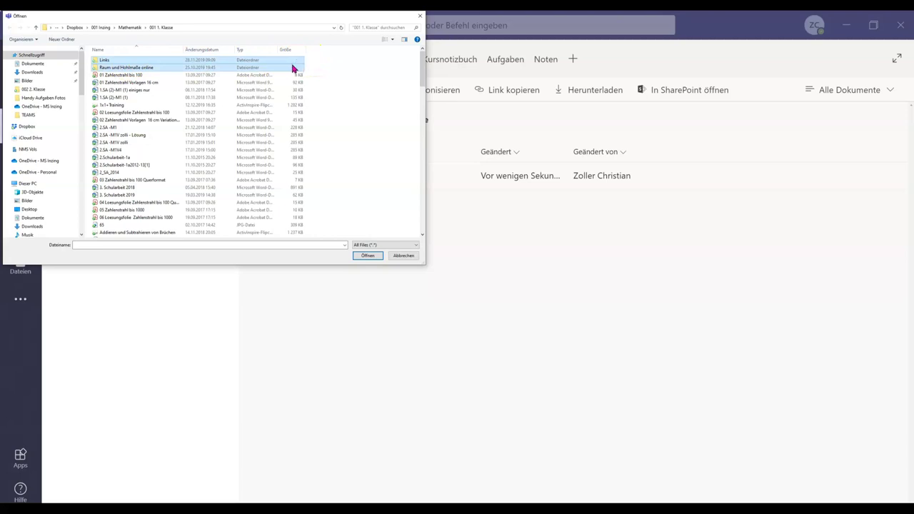
left_click_drag(163, 66, 554, 323)
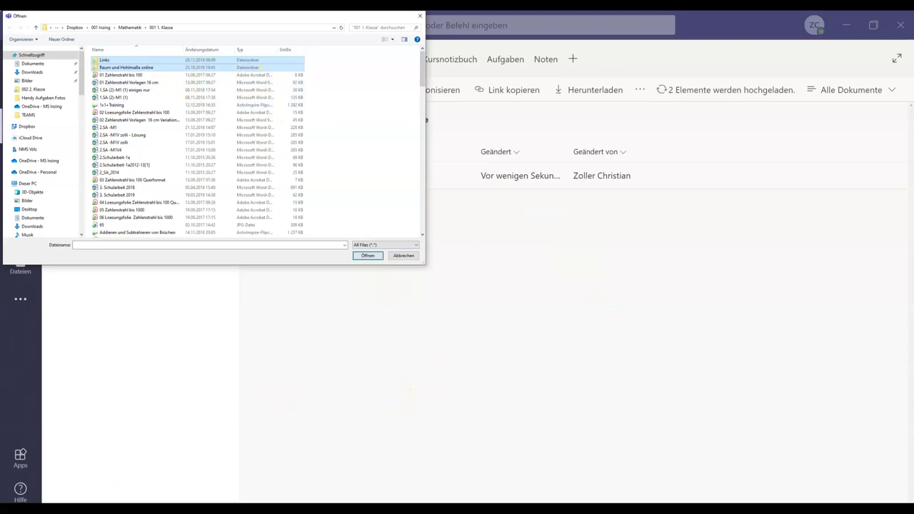
left_click(409, 255)
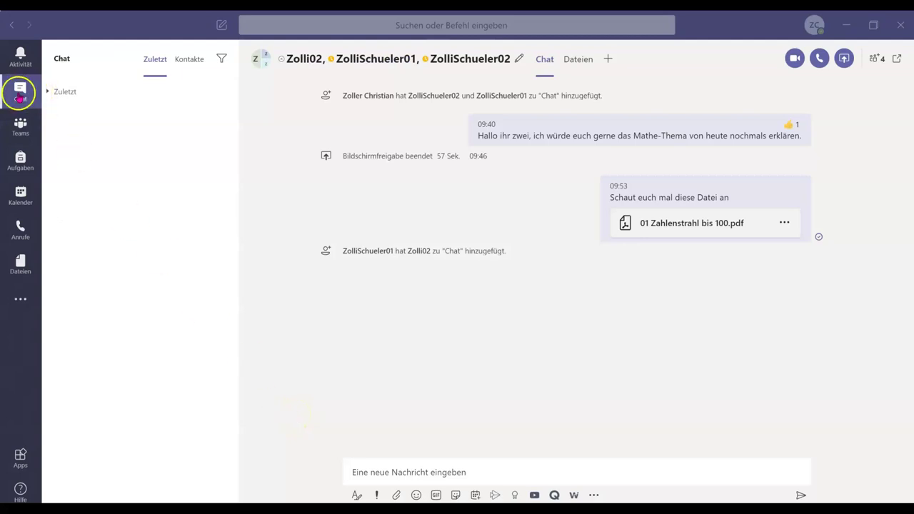
Open the file attachment options for a new message in the group chat
left_click(397, 498)
left_click(397, 496)
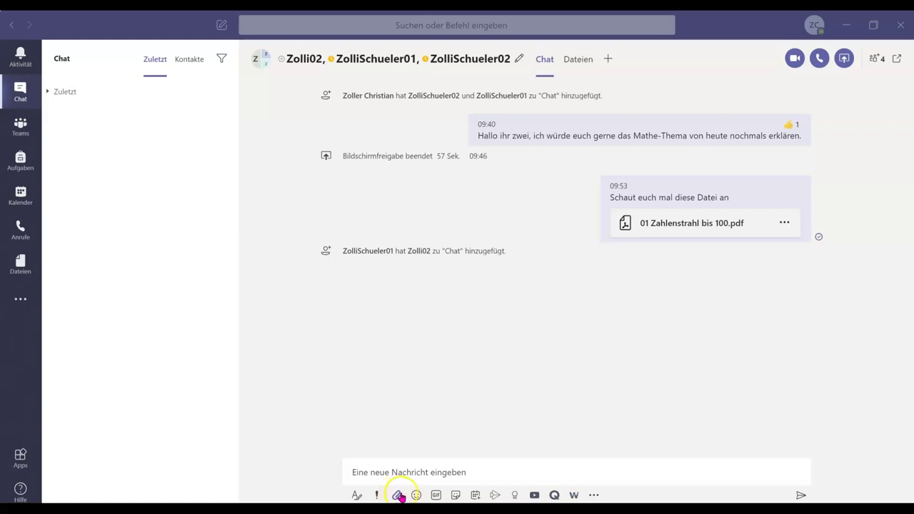